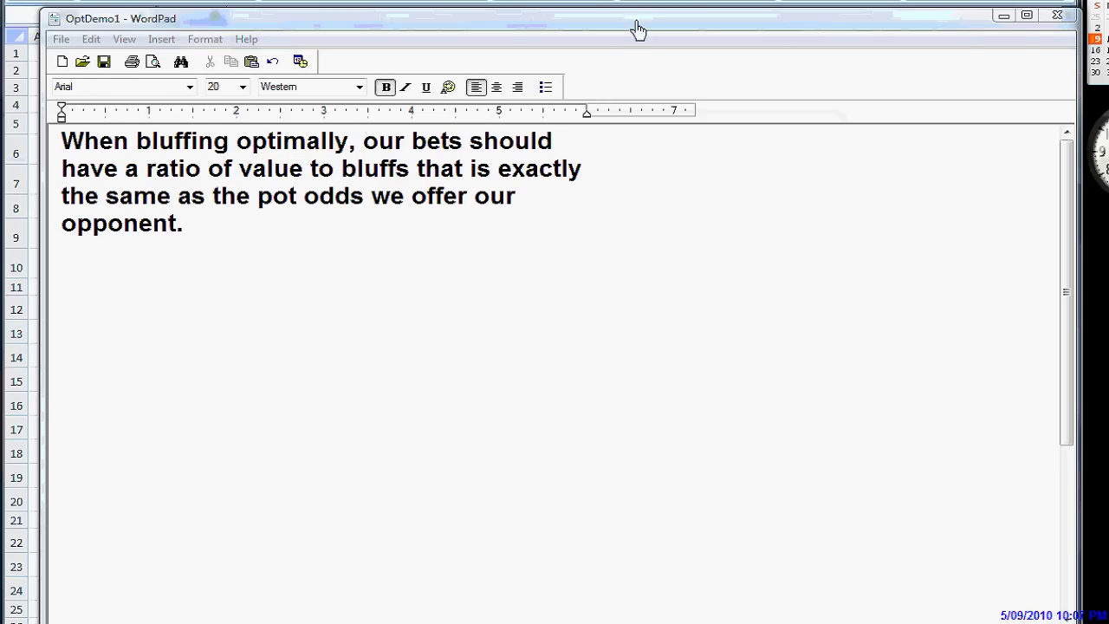
Step: Move the OptDemo1 notes aside, then bring the OptDemo2 Optimal Defense notes fully into view in an enlarged window
drag(633, 26, 7, 27)
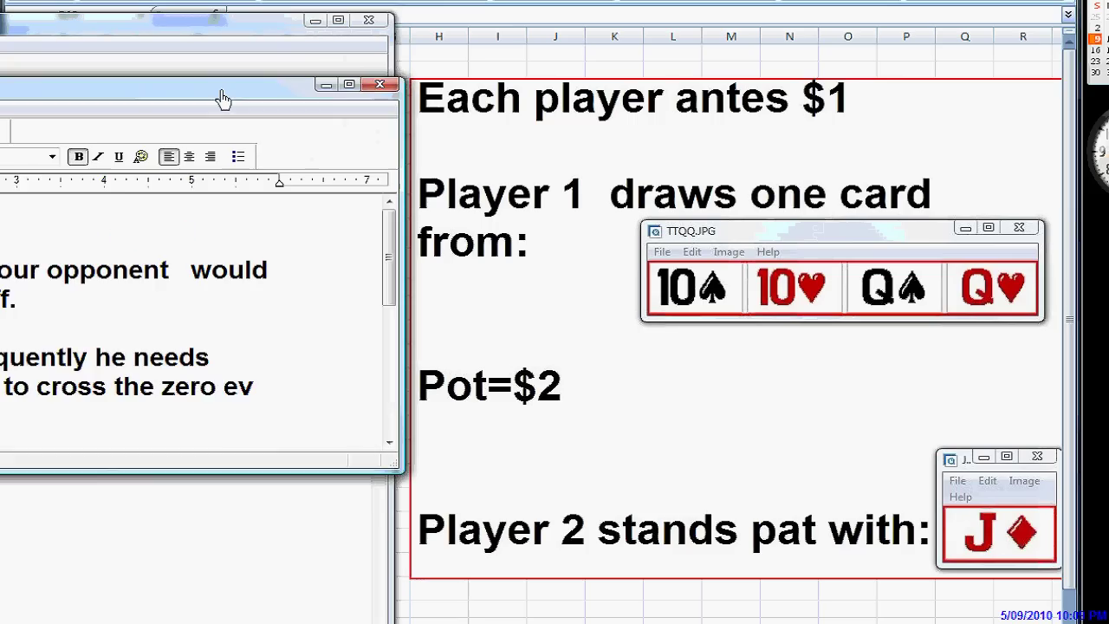
mouse_move(223, 99)
mouse_down()
mouse_move(248, 109)
mouse_move(236, 106)
mouse_up()
click(167, 26)
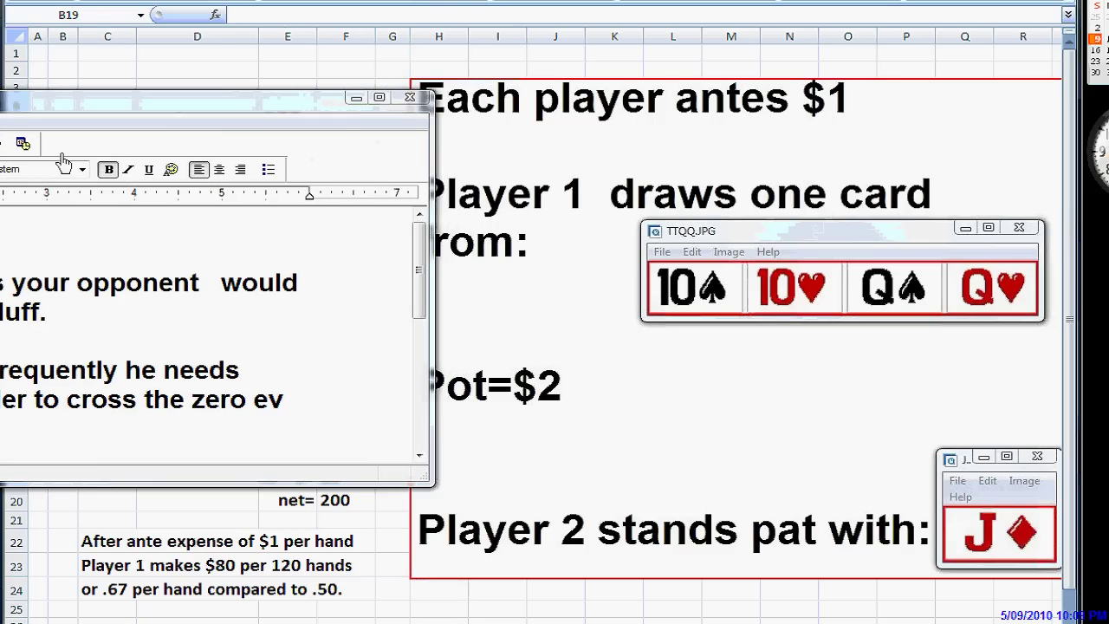
drag(70, 108, 314, 59)
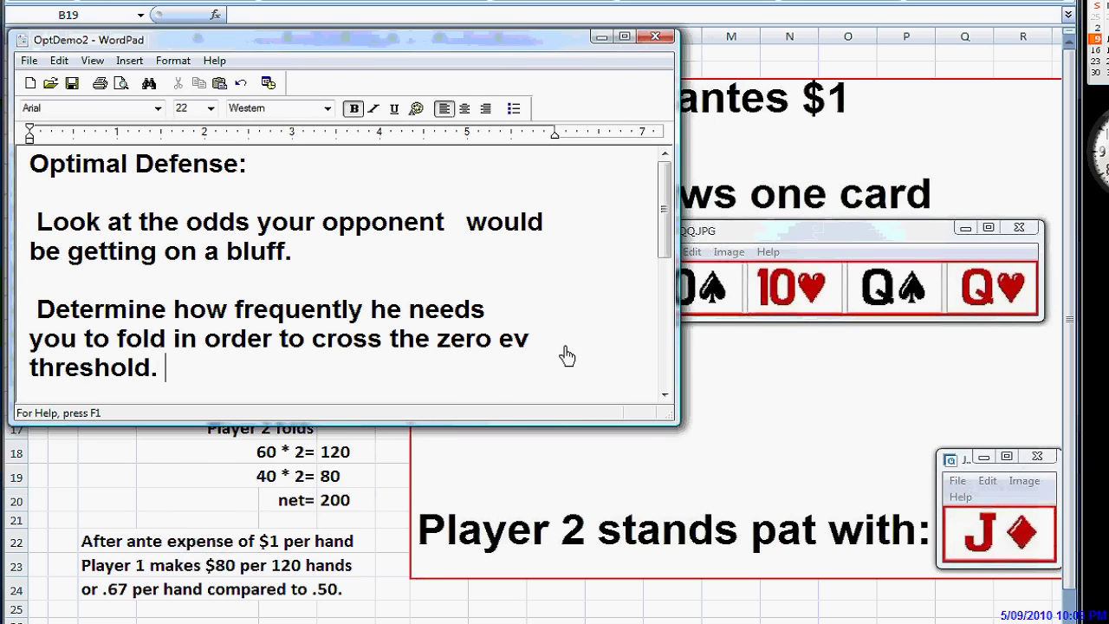
drag(673, 425, 711, 441)
drag(762, 490, 791, 457)
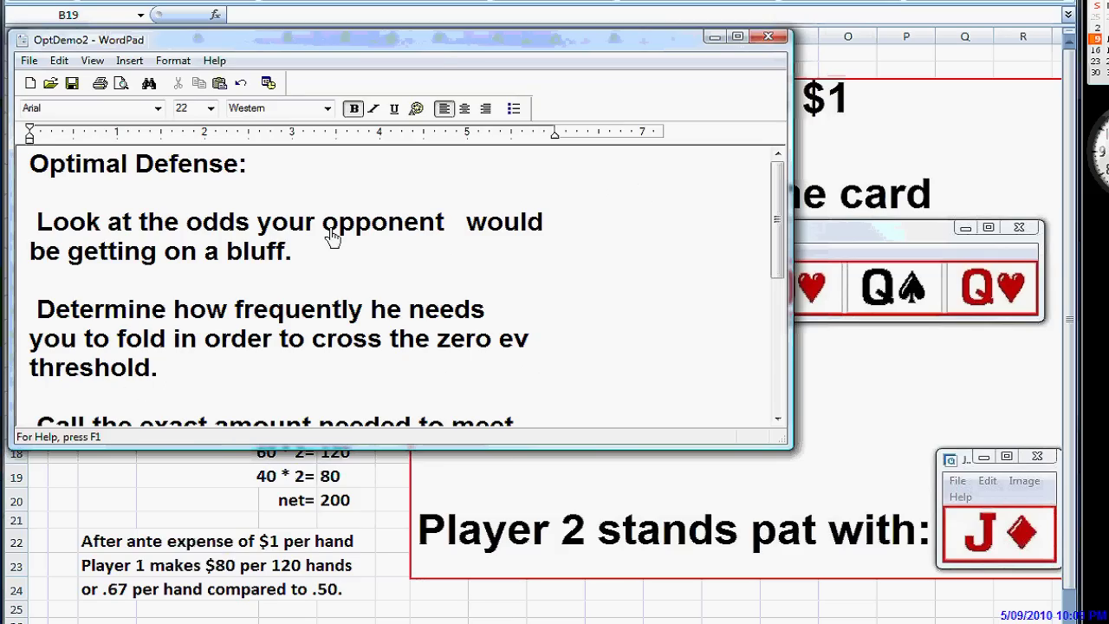
Step: Clear the OptDemo2 notes off the spreadsheet by moving their window aside and minimizing it
drag(402, 40, 12, 112)
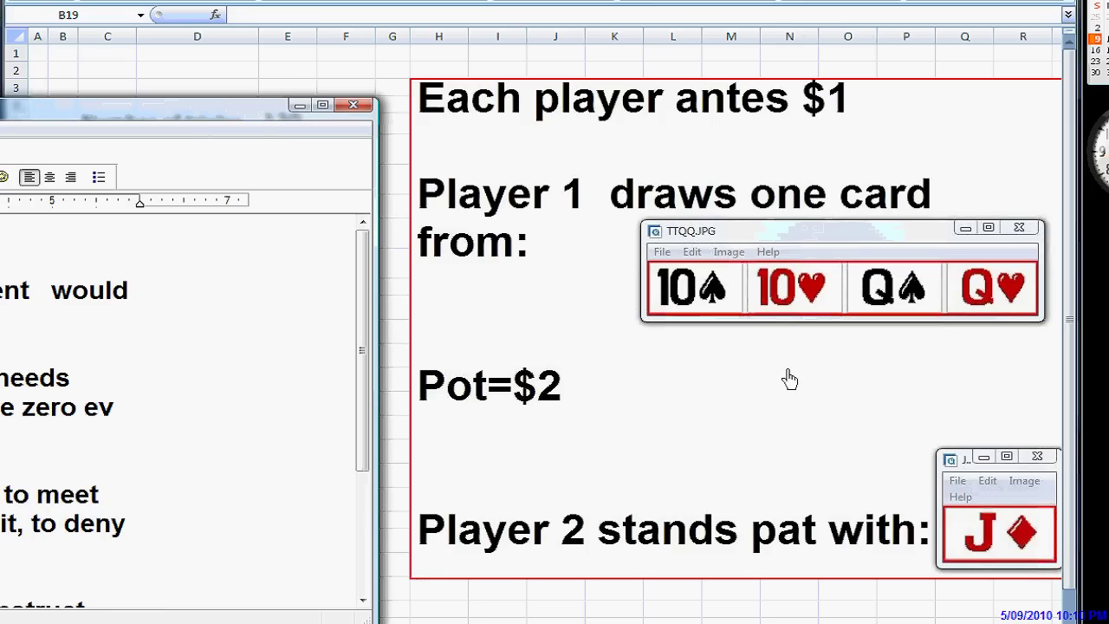
click(299, 105)
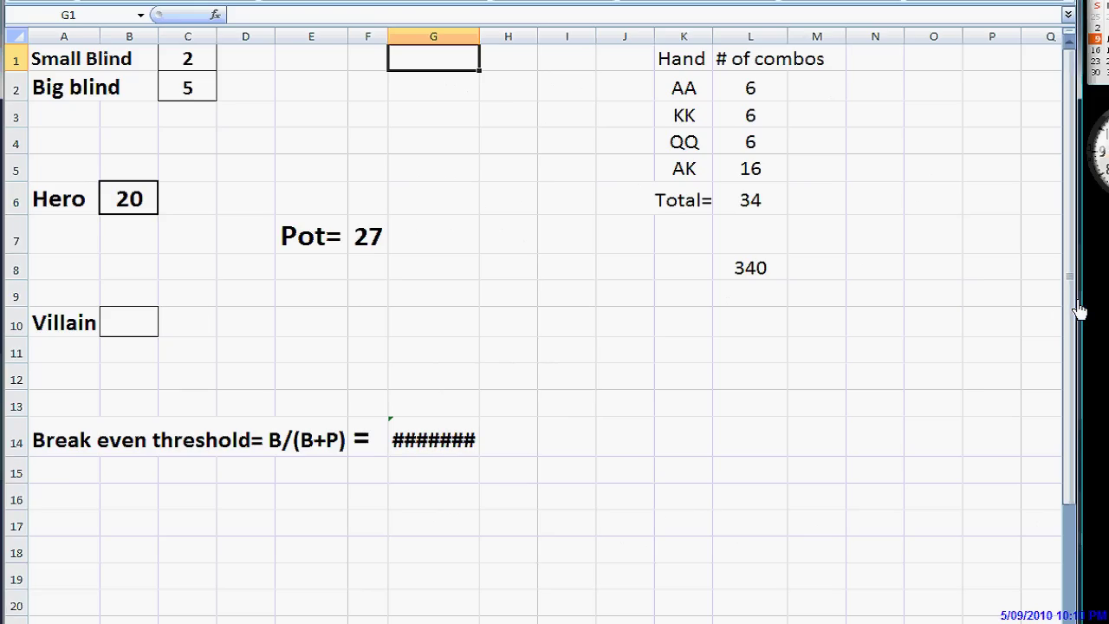
Step: Narrow the spreadsheet window to hide the hand-combo table, and consult the OptDemo2 notes once more
drag(1079, 310, 640, 330)
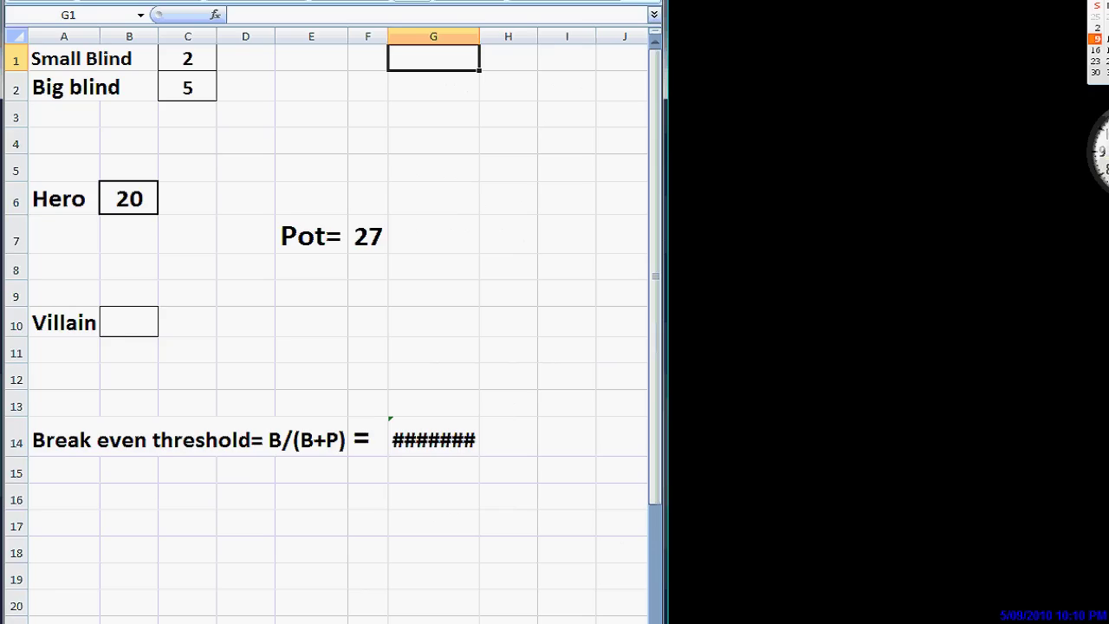
key(alt+Tab)
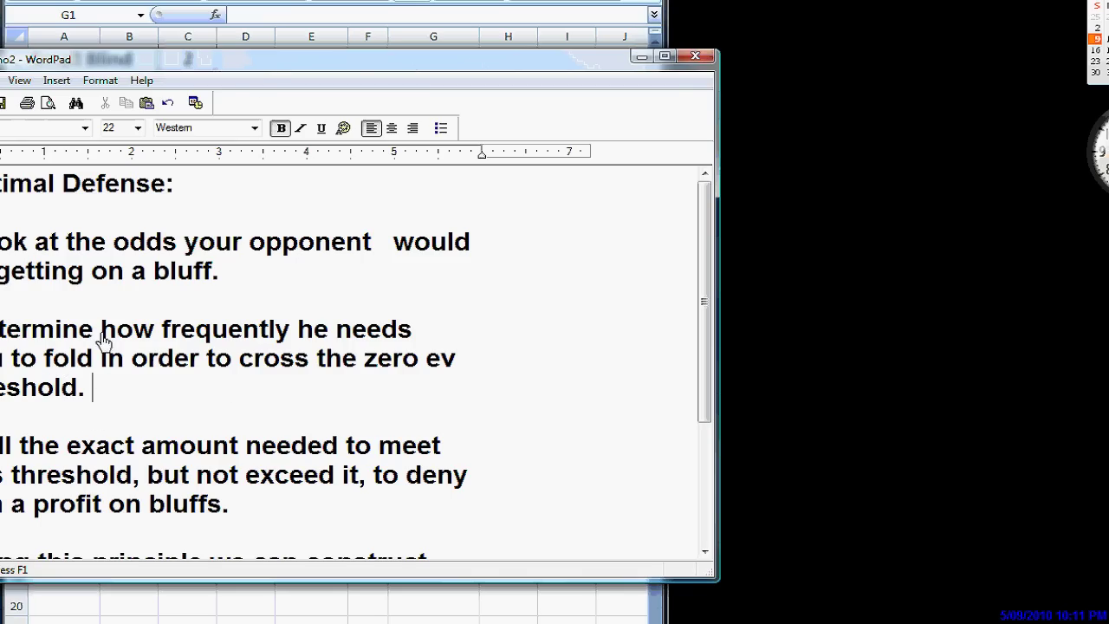
key(super+Down)
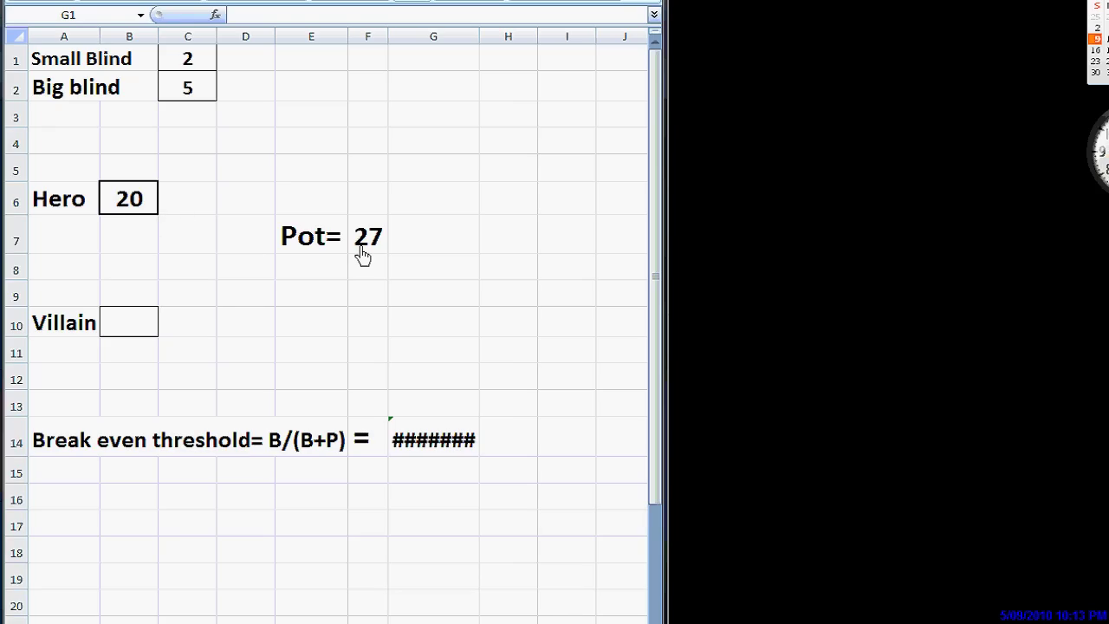
Step: Enter 60 as the Villain's bet in cell B10
click(130, 328)
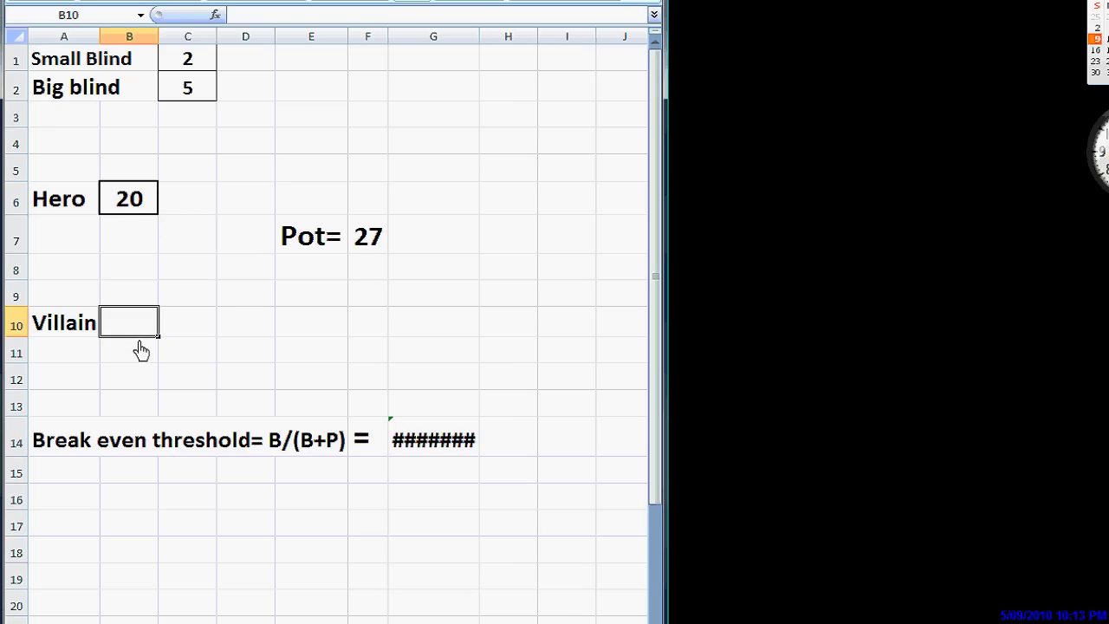
text(60)
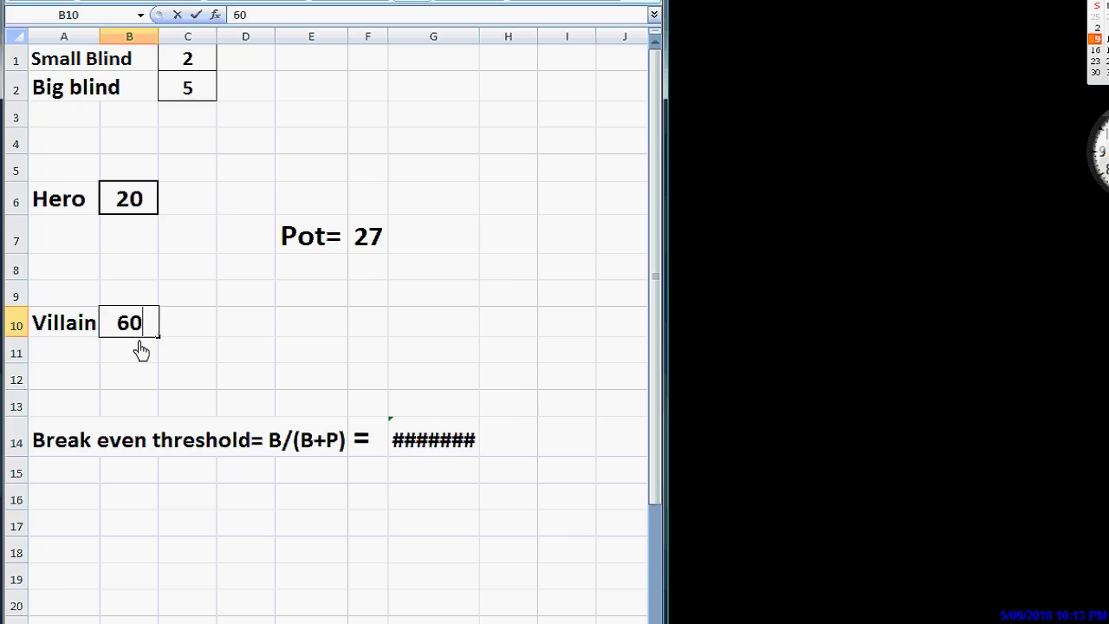
key(Return)
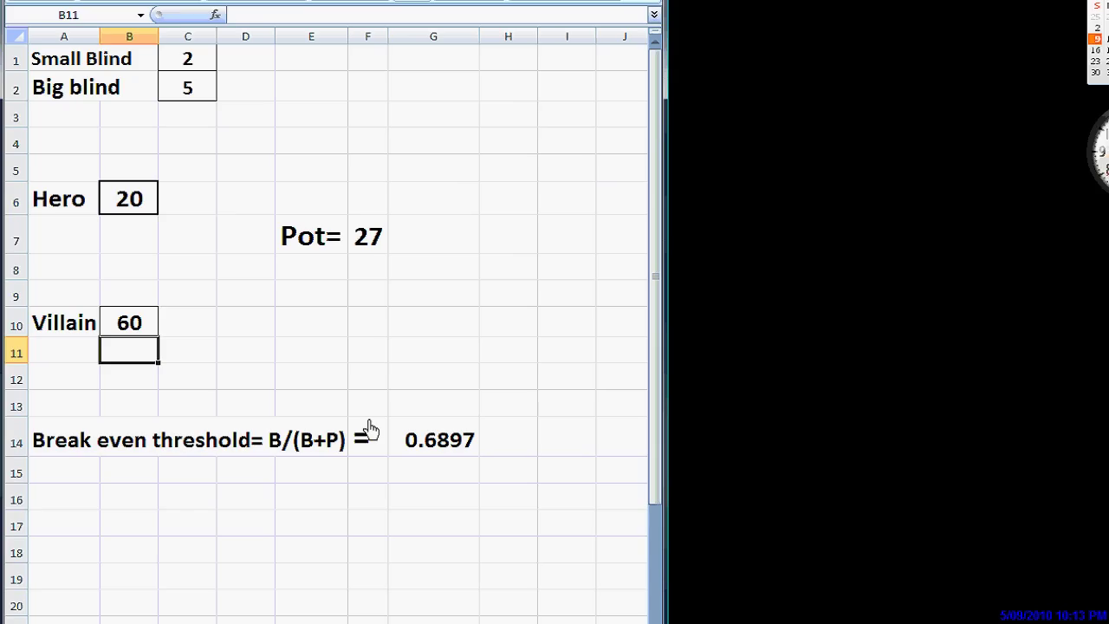
Step: Calculate the Villain's bet-to-pot ratio in cell B11 with the formula =60/27
text(=)
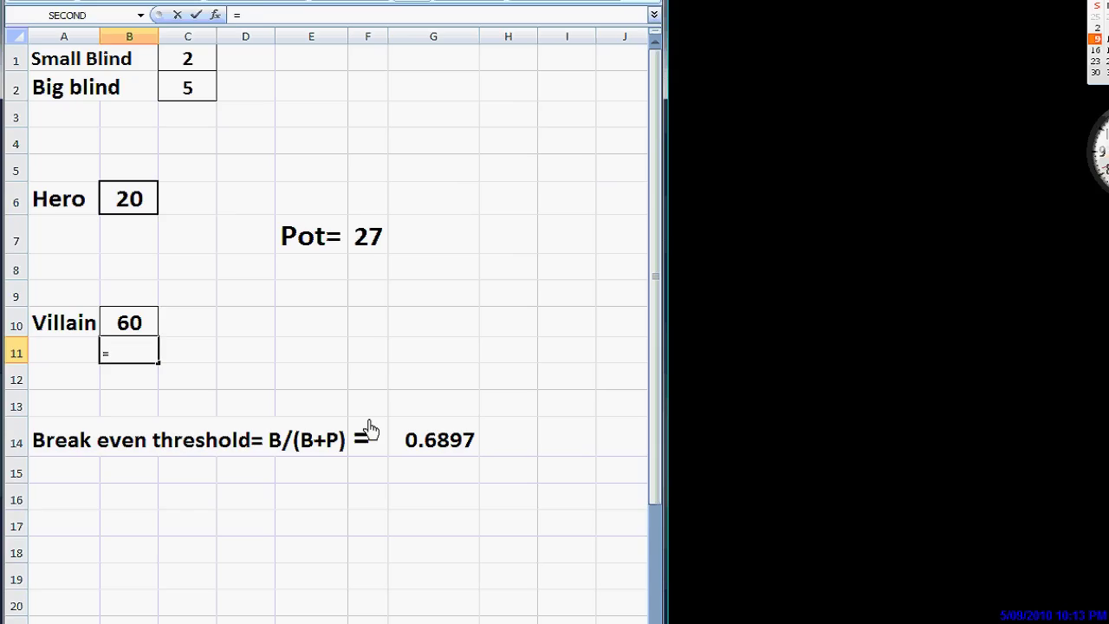
text(60/27)
key(Return)
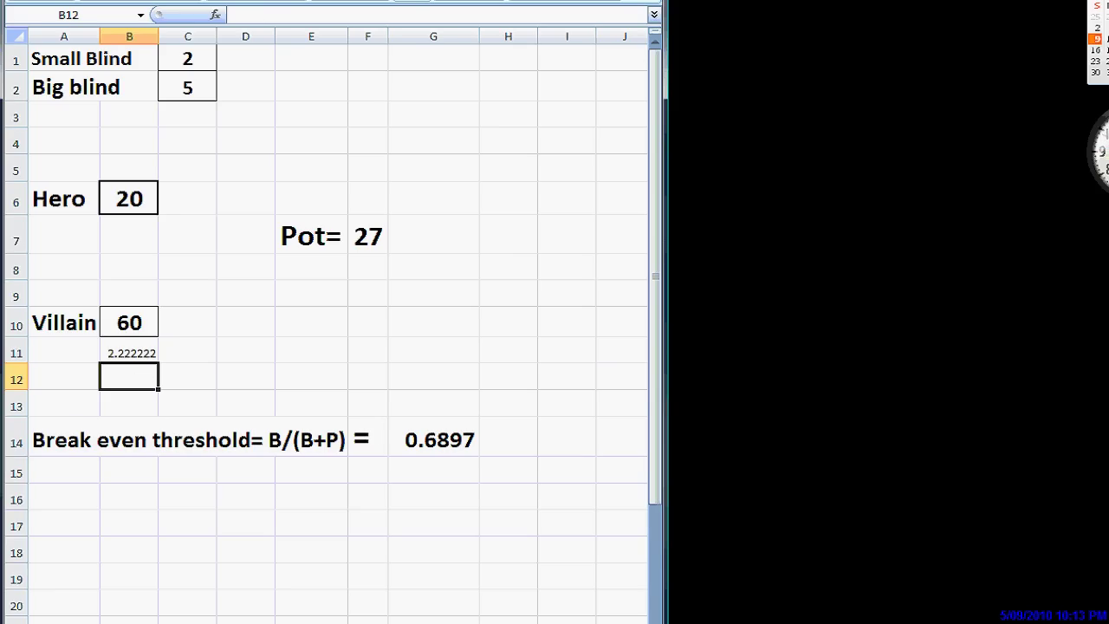
Step: On the bet-size and pot-size threshold sheet, set Player One's pot to 1 and bet B to 2.22
key(ctrl+Page_Down)
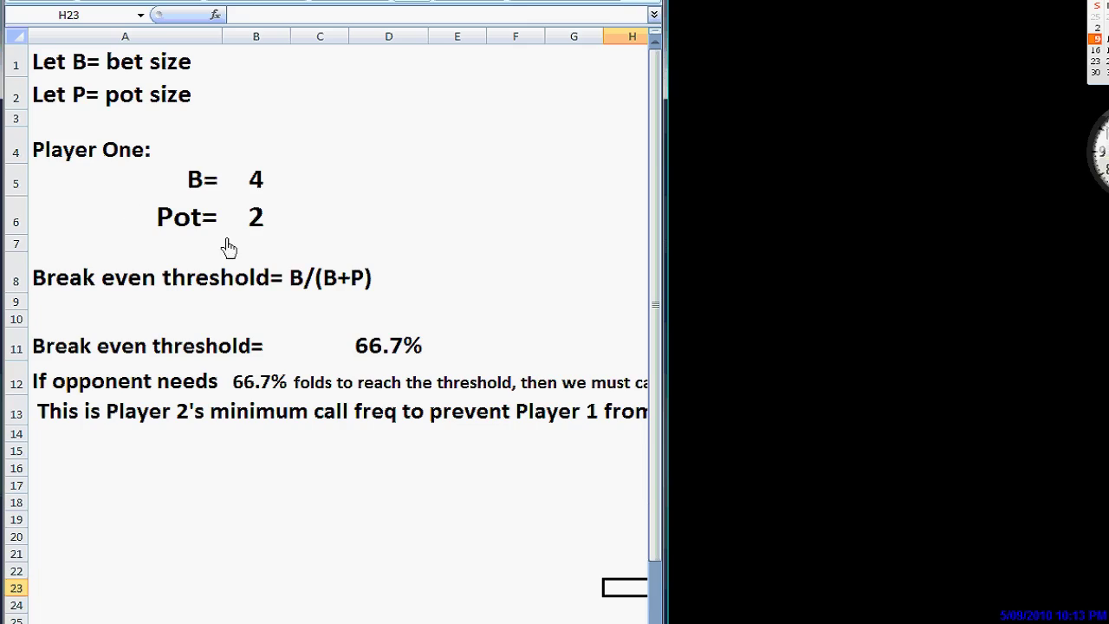
click(260, 229)
text(1)
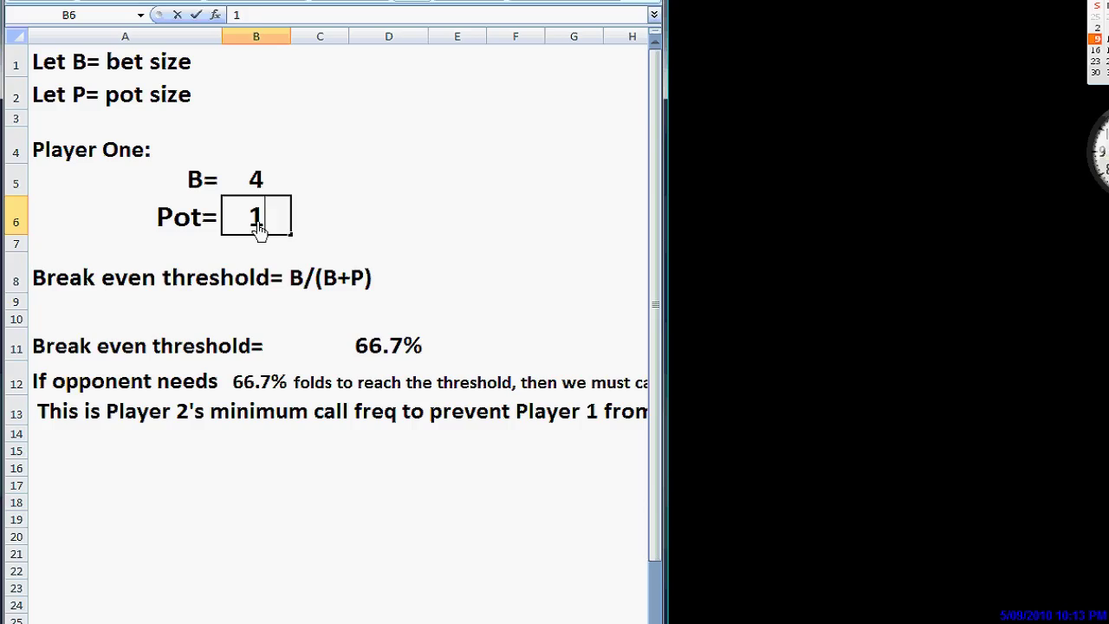
key(Up)
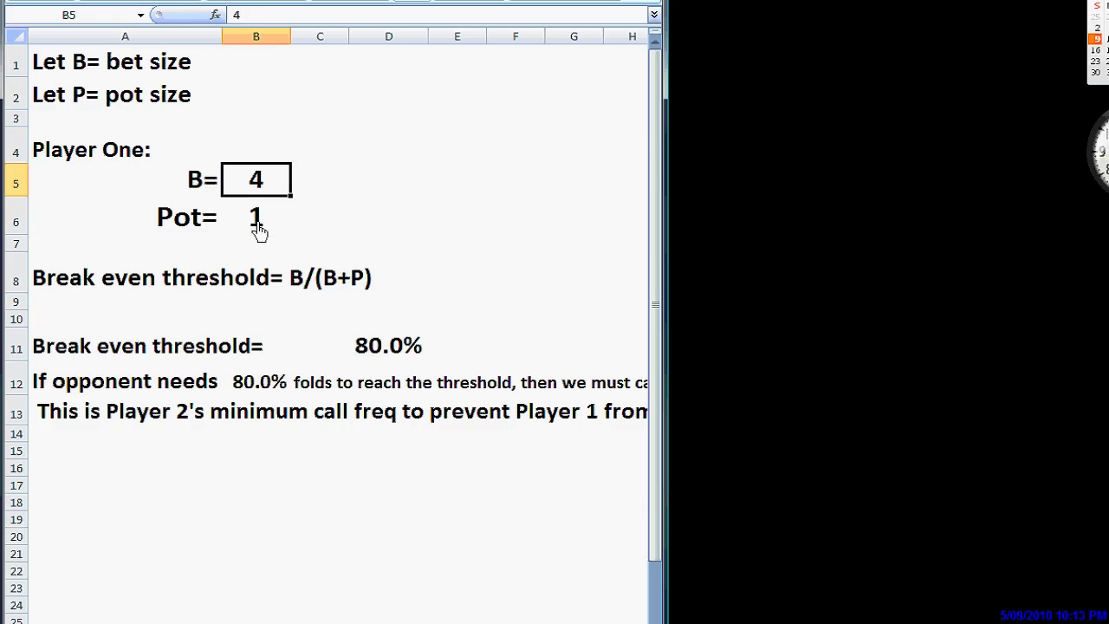
text(2.22)
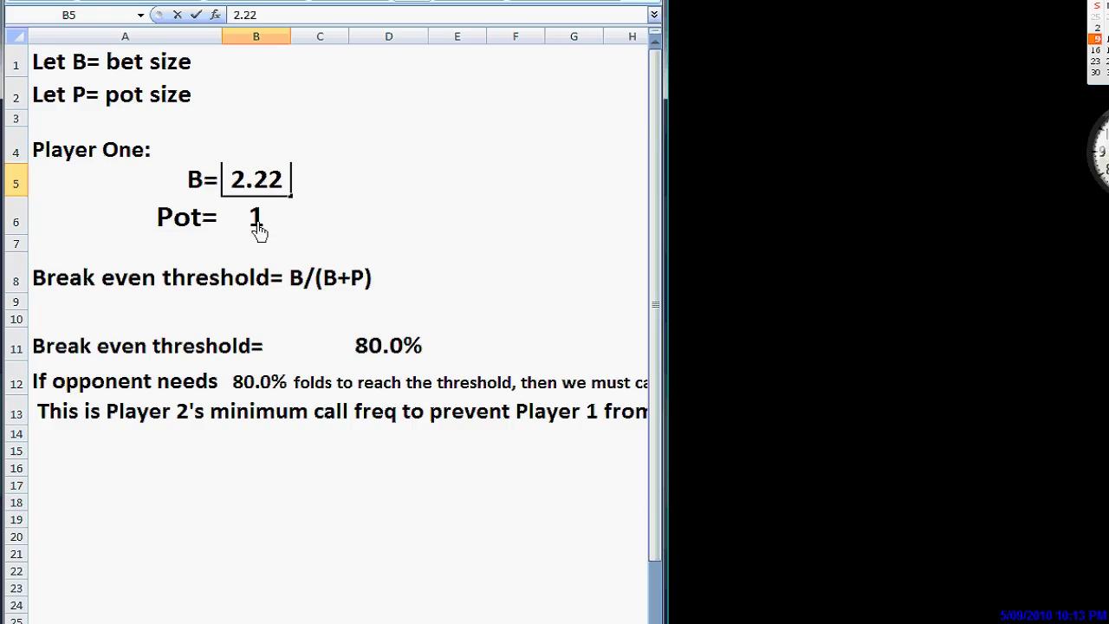
key(Return)
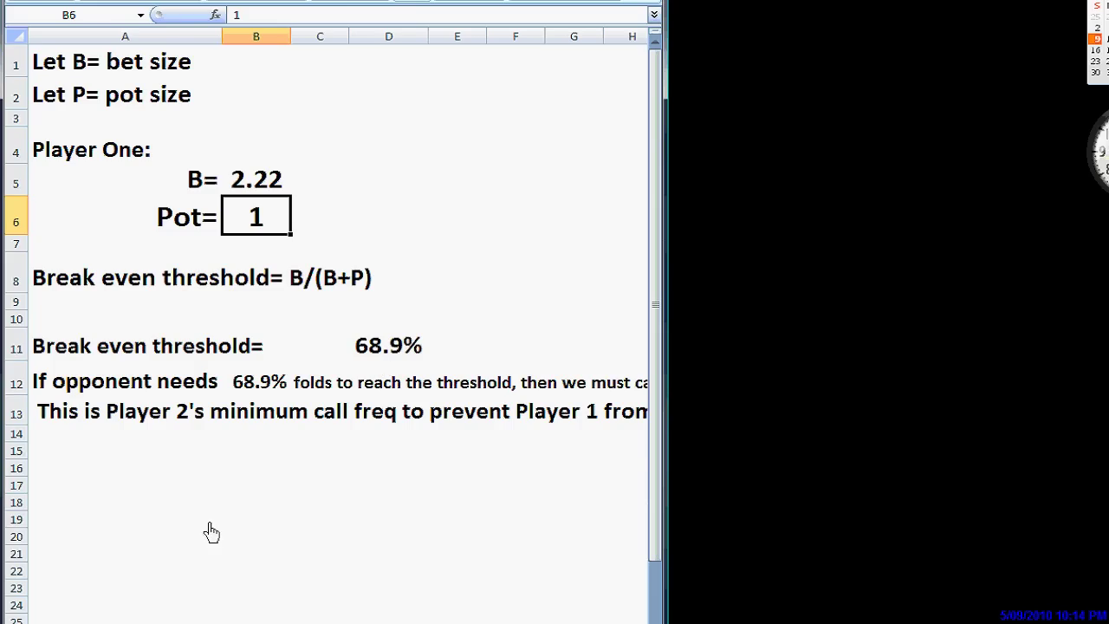
Step: Return to the Hero/Villain sheet, widen the window to show the combo table, and replace cell L8 with =34/0.3
click(150, 620)
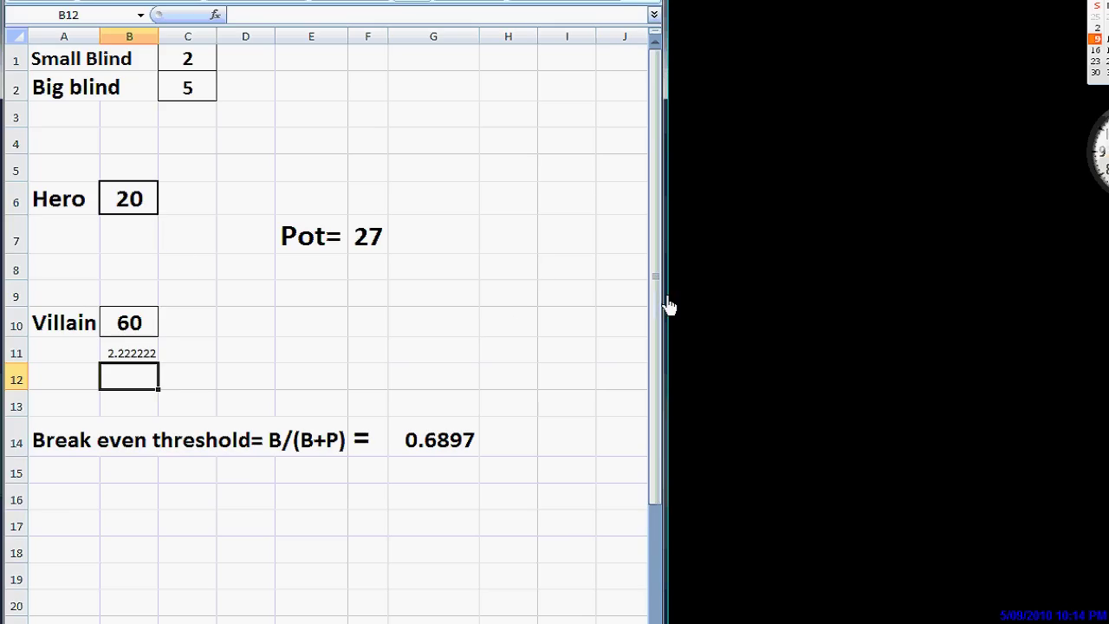
drag(668, 305, 896, 302)
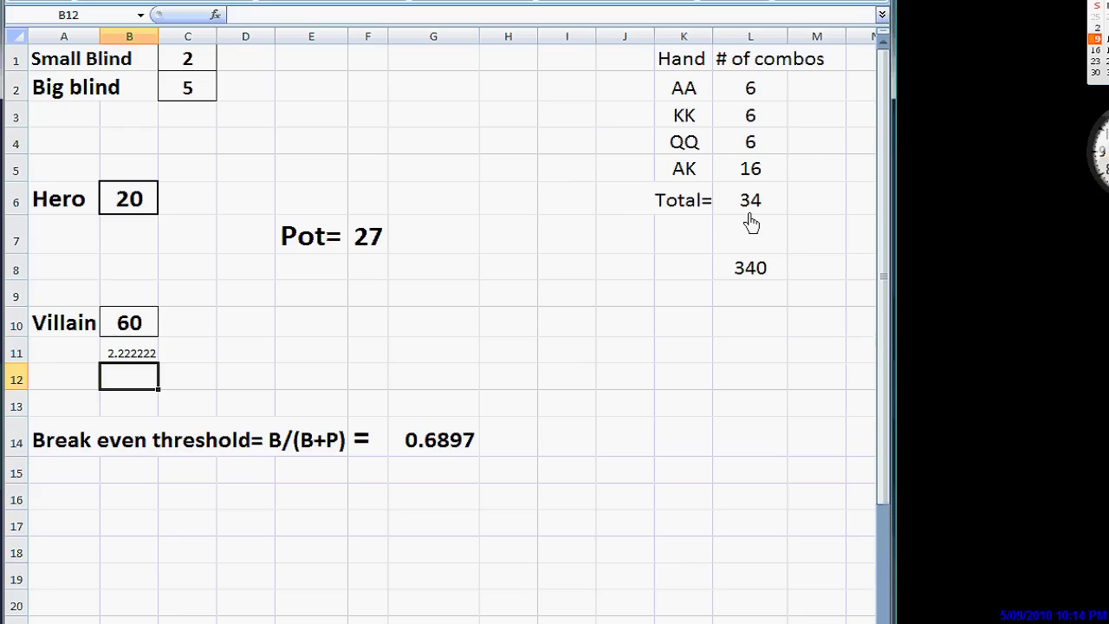
click(760, 279)
key(Delete)
key(Return)
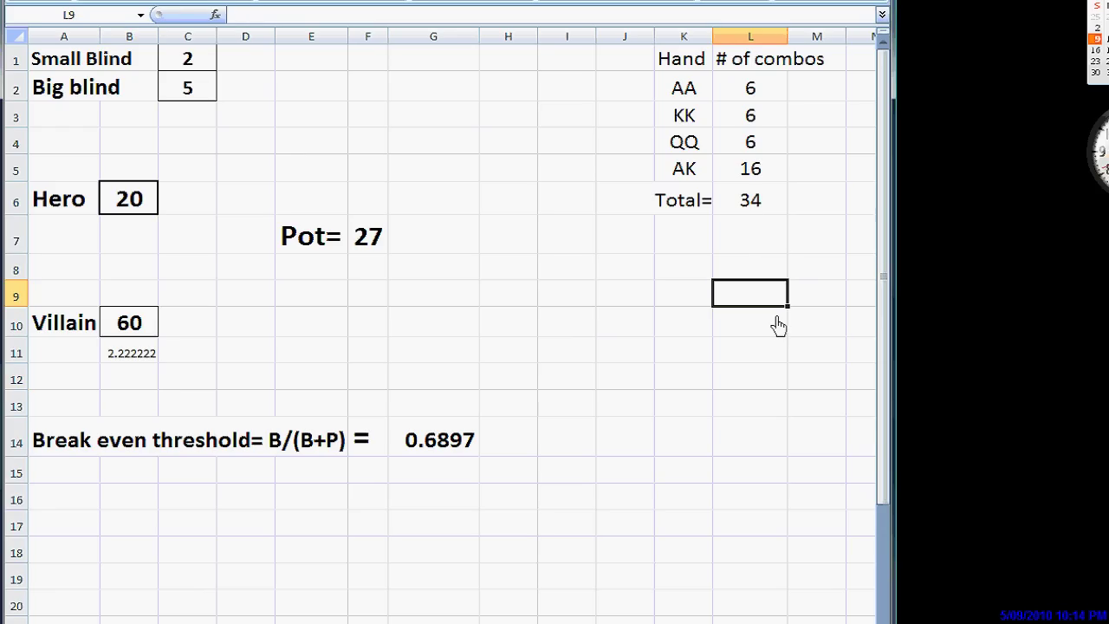
key(Up)
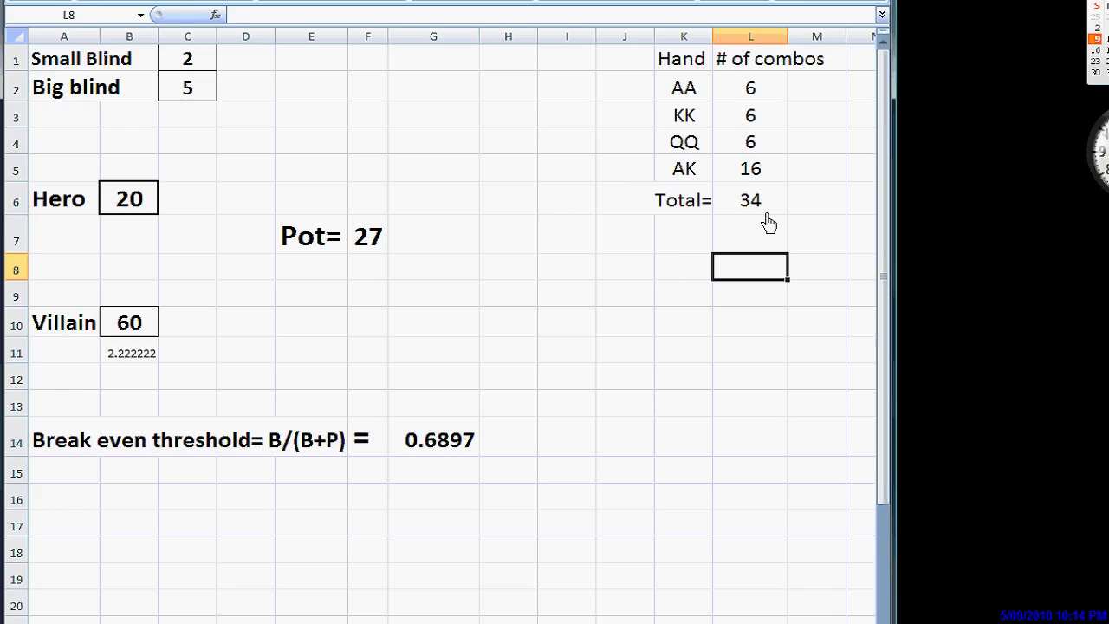
text(=)
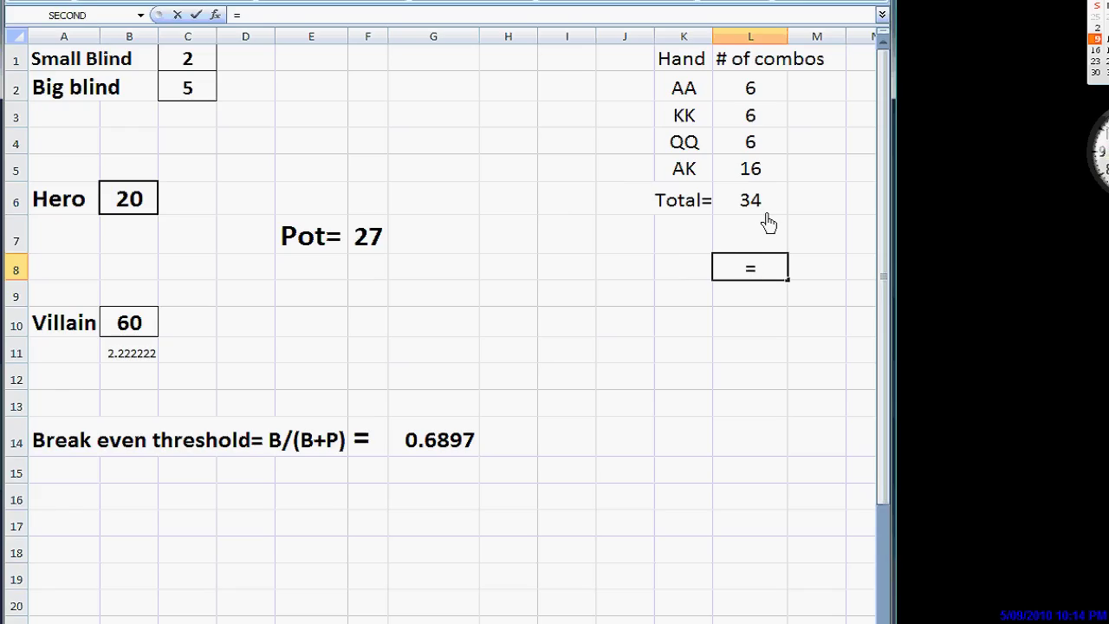
text(34/.3)
key(Return)
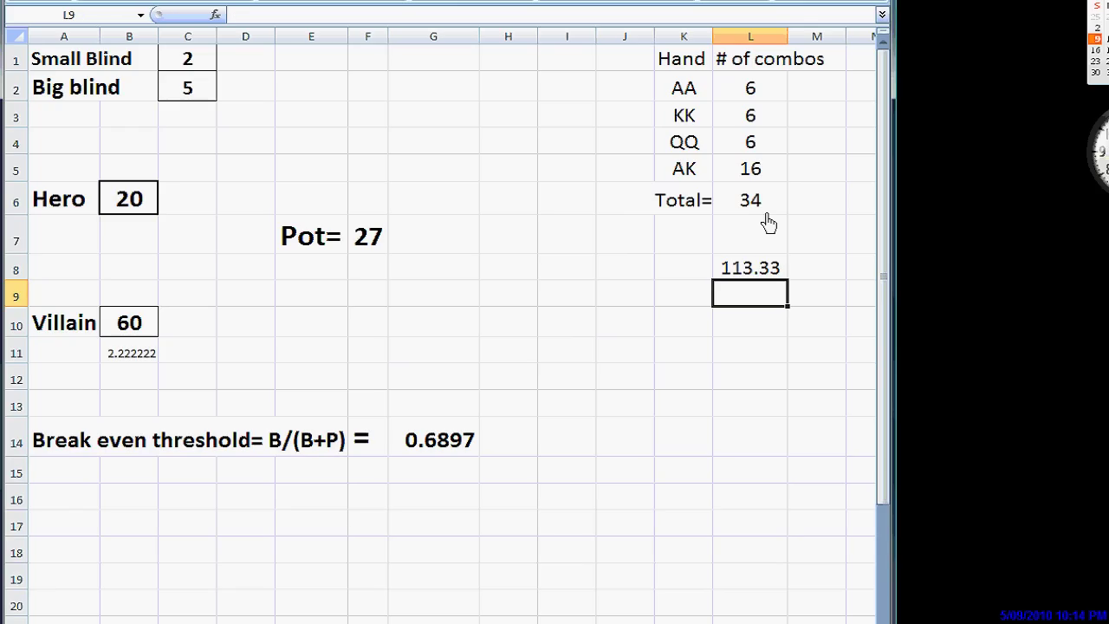
Step: Calculate the remaining combos in cell L9 with the formula =113-34
click(728, 275)
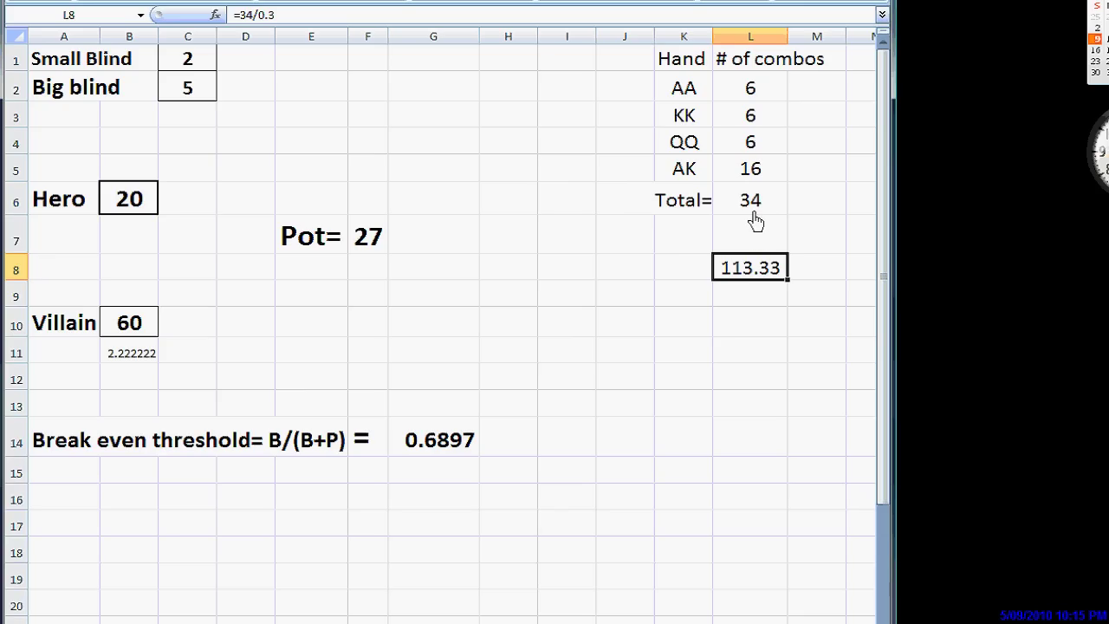
click(735, 310)
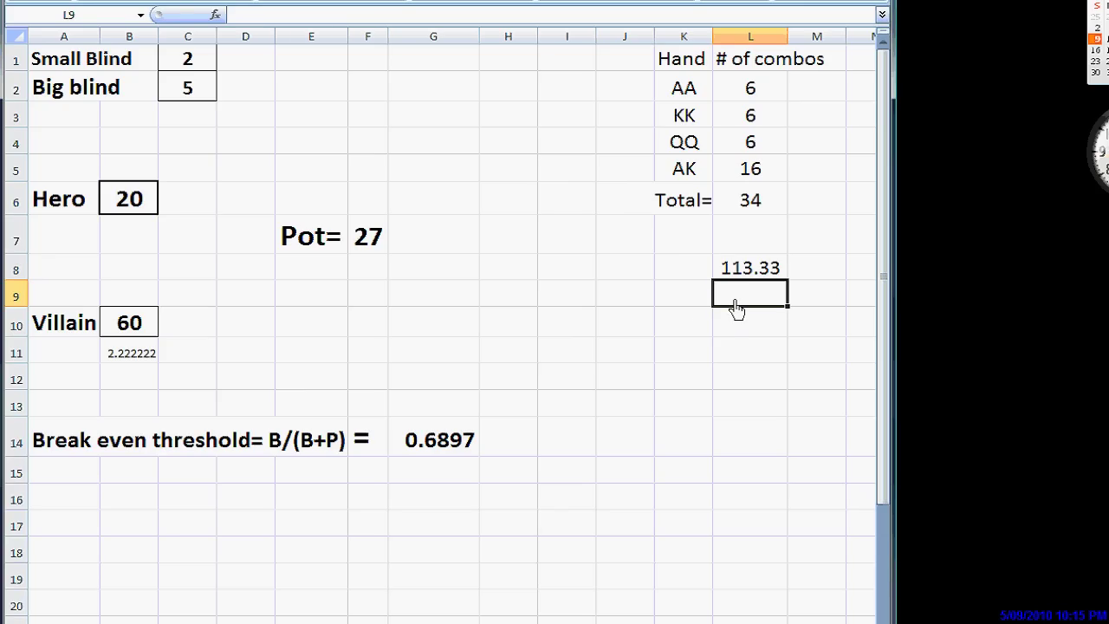
text(=11)
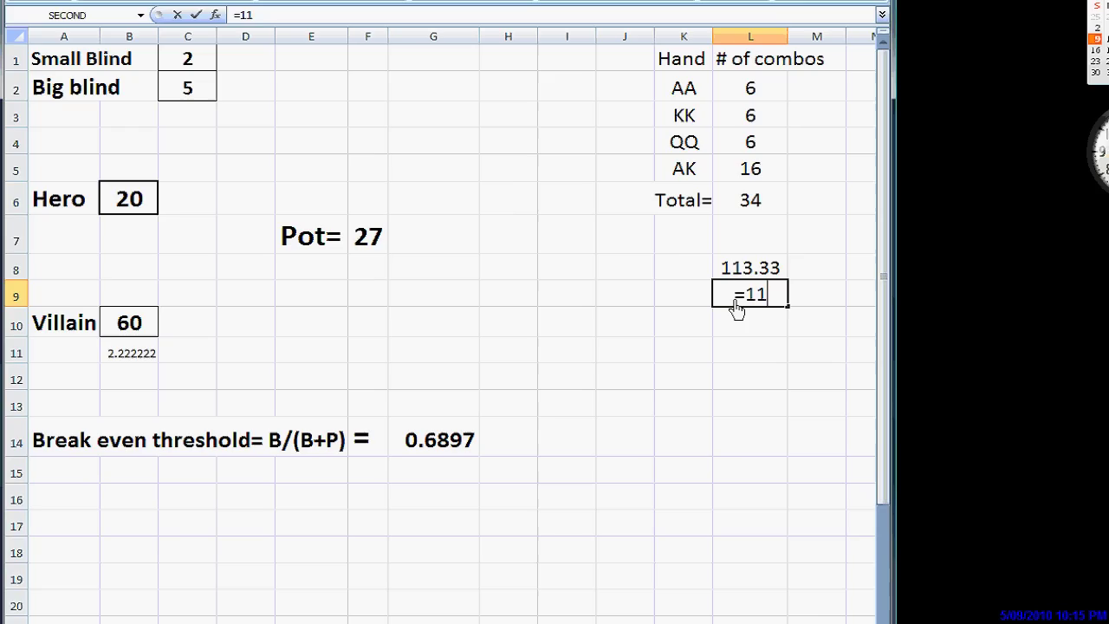
text(3-34)
key(Return)
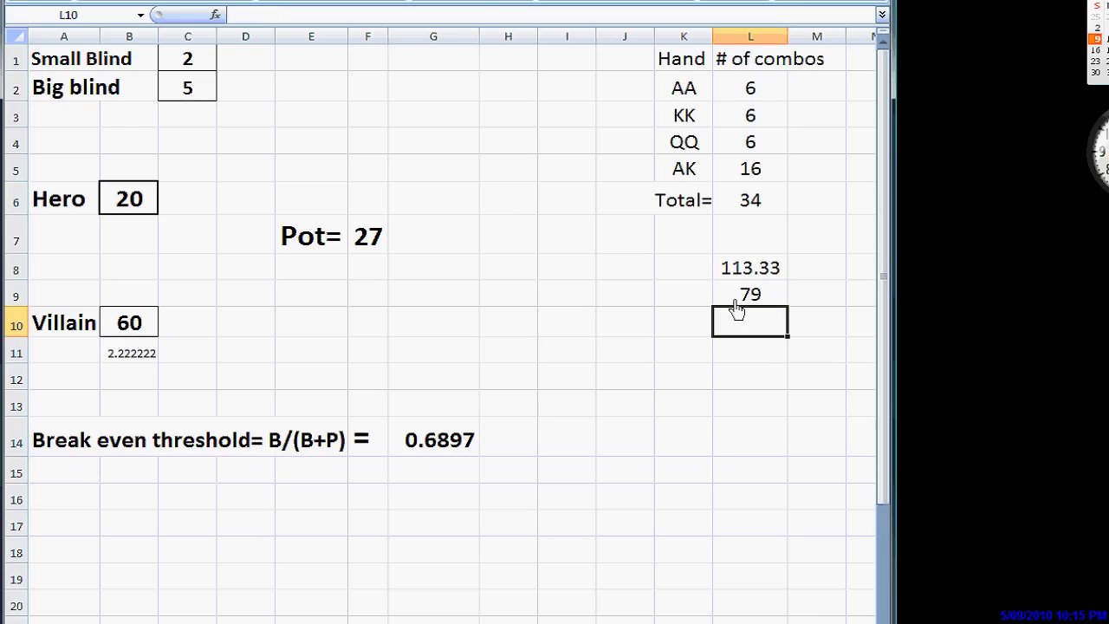